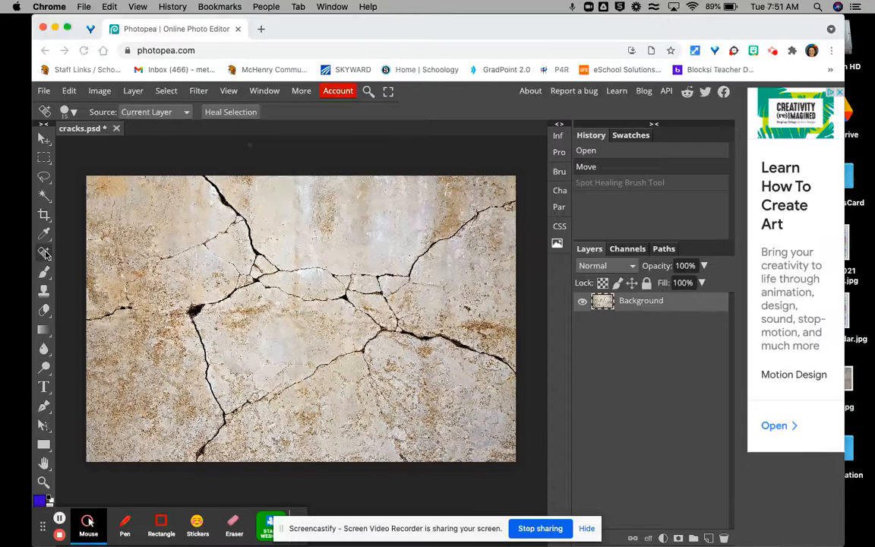
Paint over the upper part of the crack entering from the image's top edge with the Spot Healing Brush at size 90
click(45, 254)
click(45, 254)
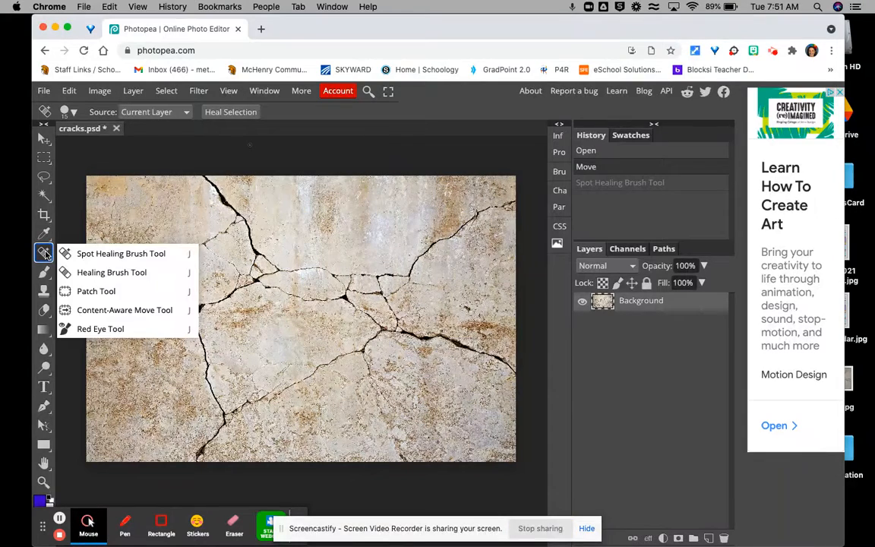
click(91, 254)
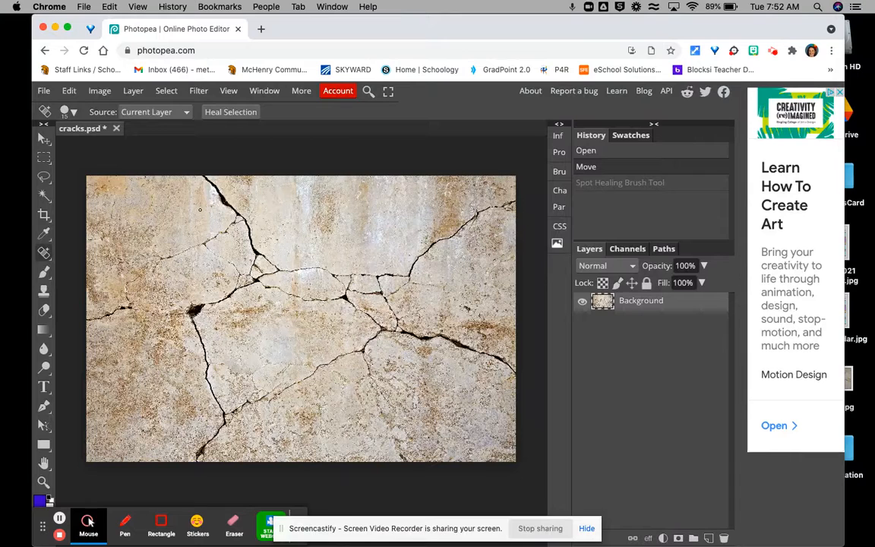
key(bracketright)
key(bracketright)
key(bracketright)
key(bracketright)
key(bracketright)
drag(205, 182, 240, 221)
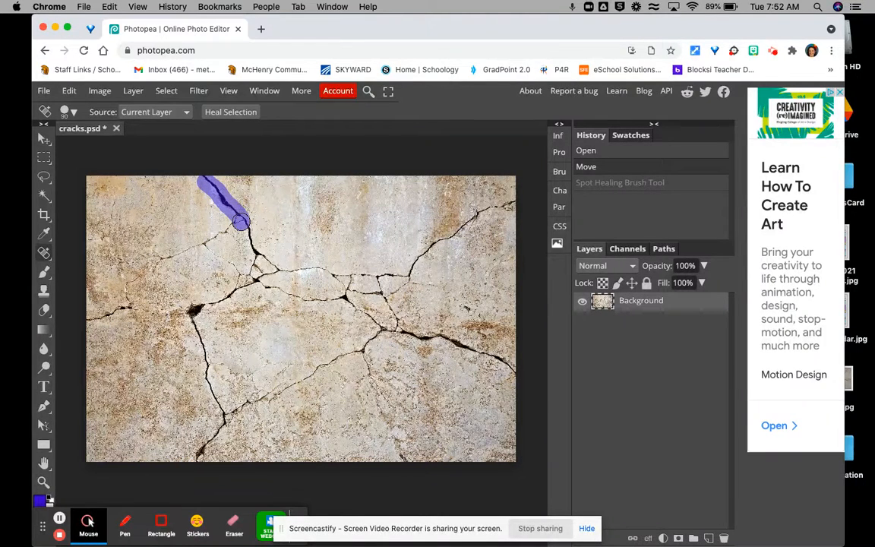
drag(241, 221, 241, 221)
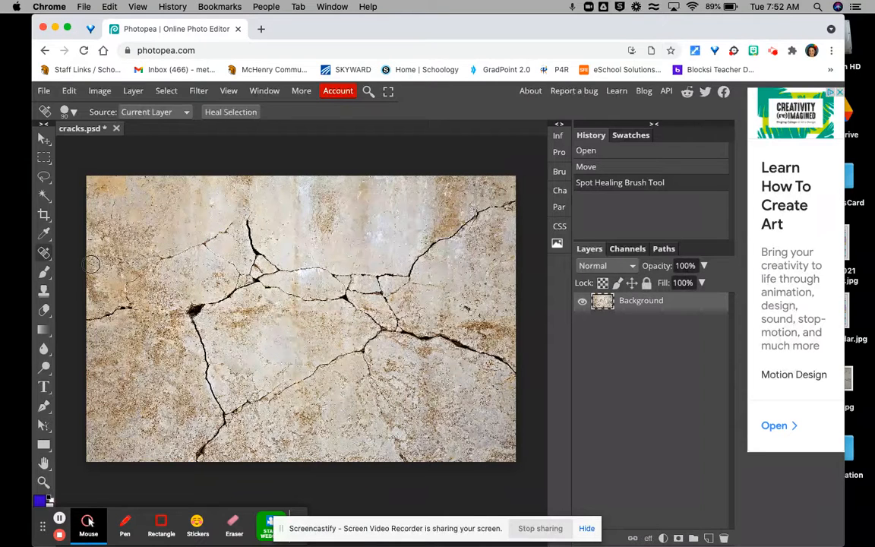
Paint over the thin crack branching toward the upper left of the wall with the Healing Brush at size 100
right_click(44, 252)
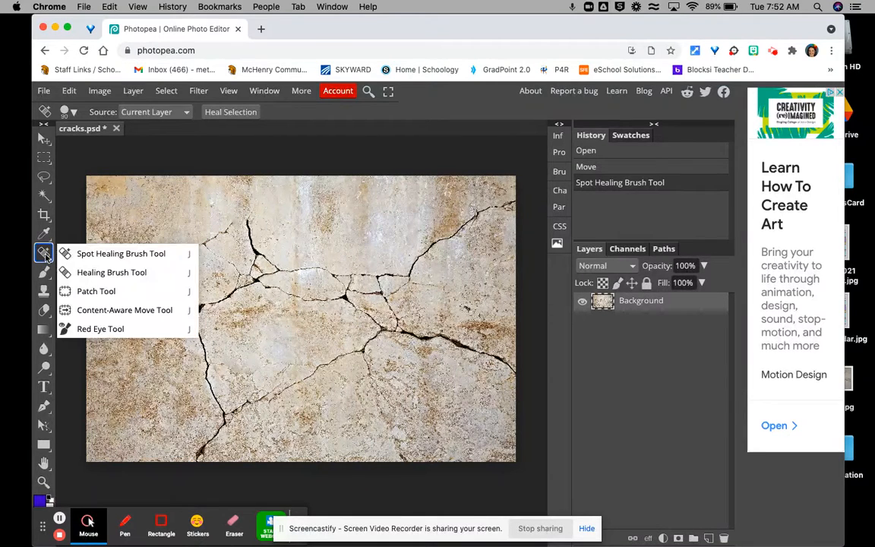
click(98, 274)
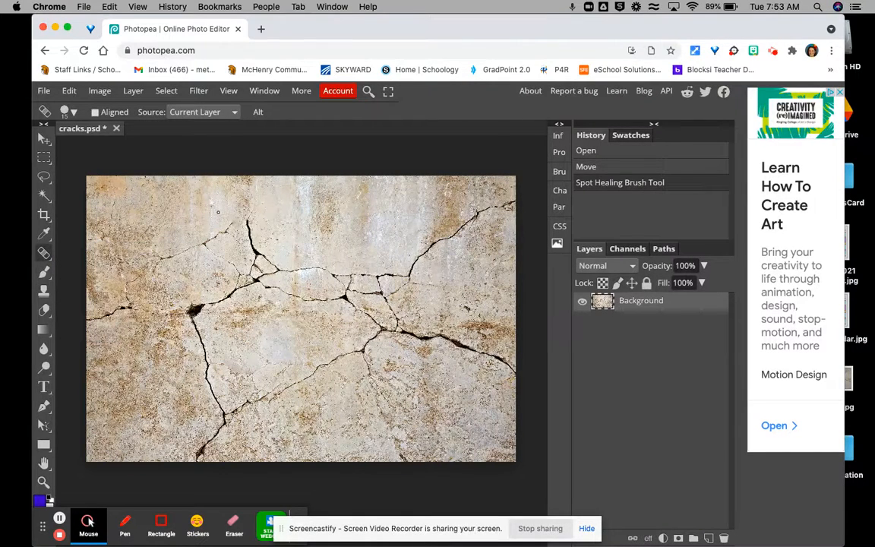
key(bracketright)
key(bracketright)
key(bracketright)
key(bracketright)
key(bracketright)
key(bracketright)
key(bracketright)
drag(228, 223, 174, 252)
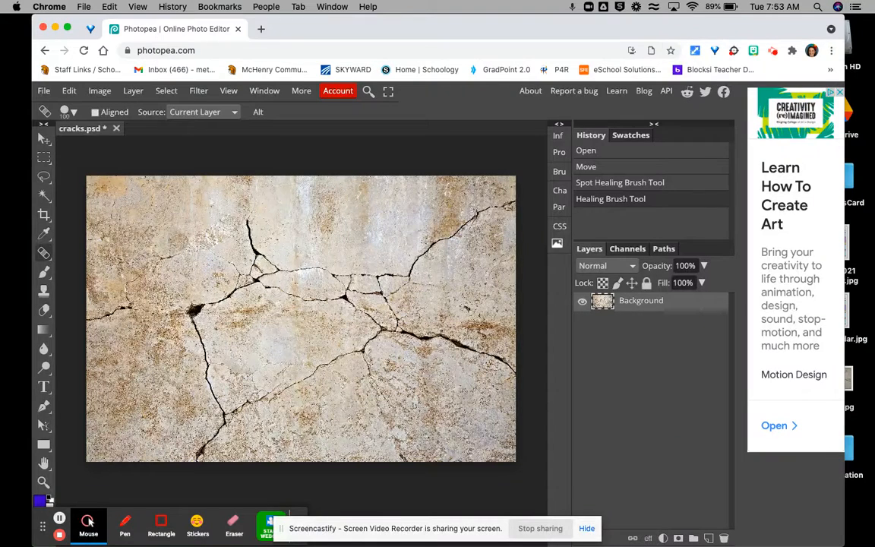
Set up the Clone tool with a brush size of 60 for retouching the crack in the wall's upper right
click(43, 292)
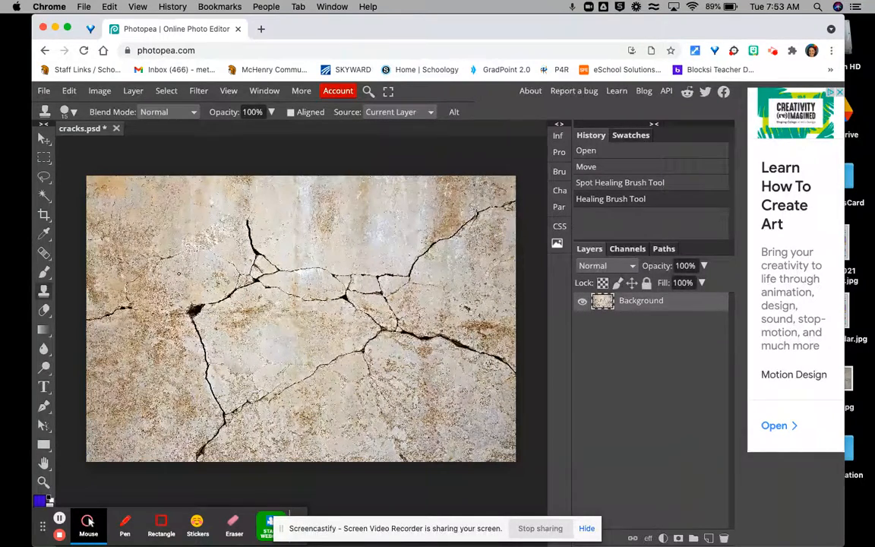
key(bracketright)
key(bracketright)
key(bracketright)
key(bracketright)
key(bracketright)
key(bracketright)
key(bracketright)
key(super+equal)
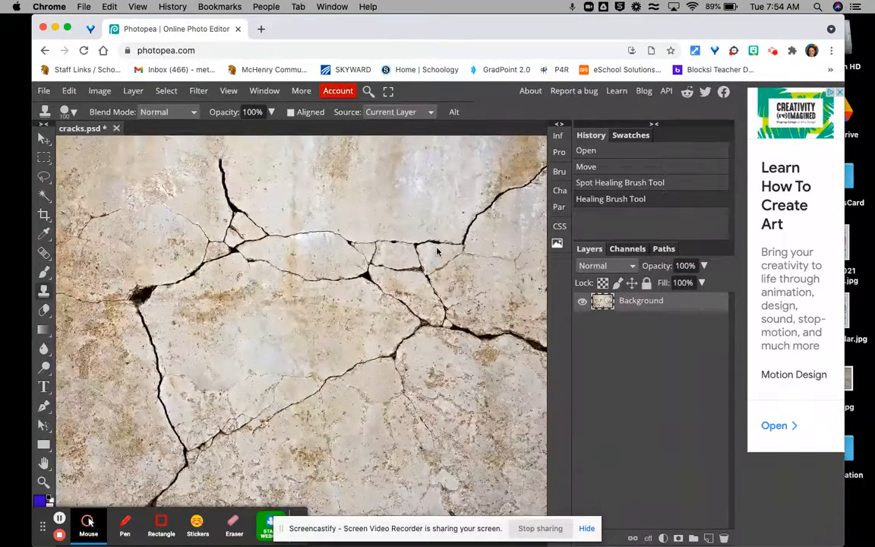
click(498, 218)
scroll(410, 261, right, 5)
scroll(410, 261, up, 3)
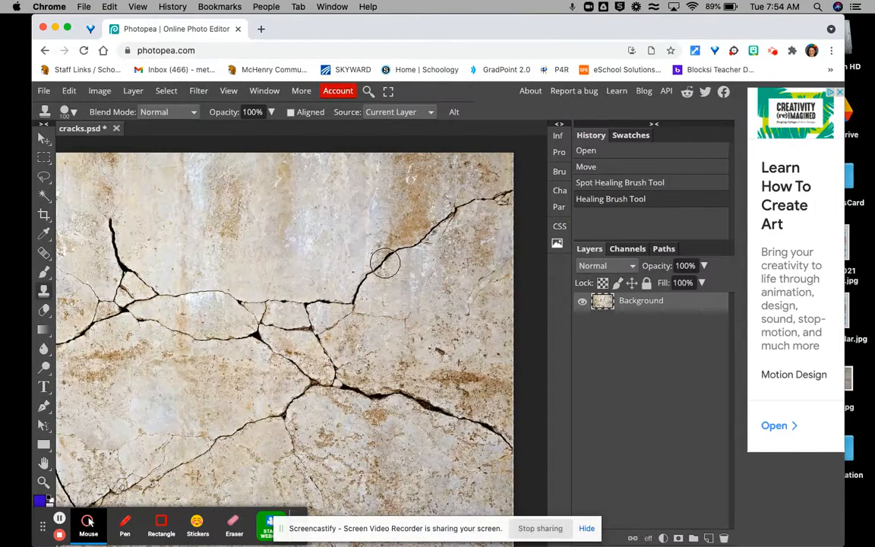
key(bracketleft)
Try cloning over the middle of the upper-right crack, and undo that clone
click(386, 255)
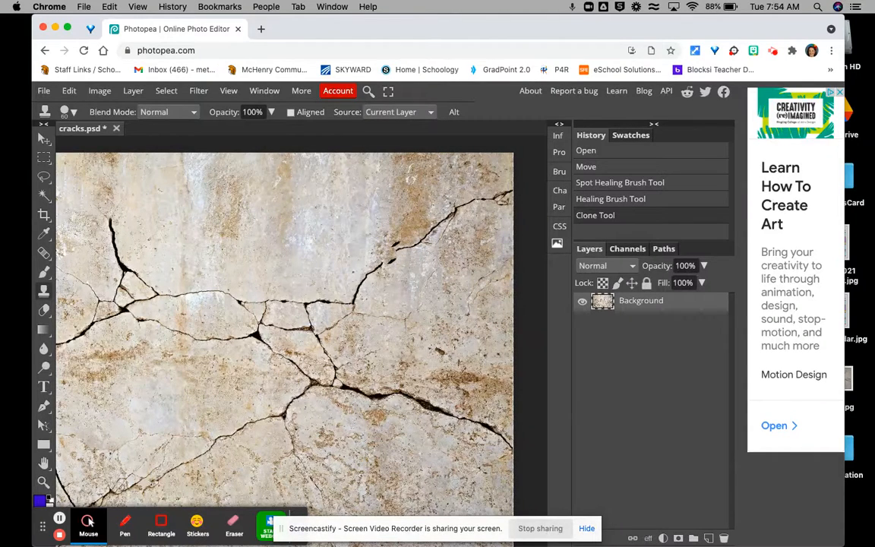
key(super+z)
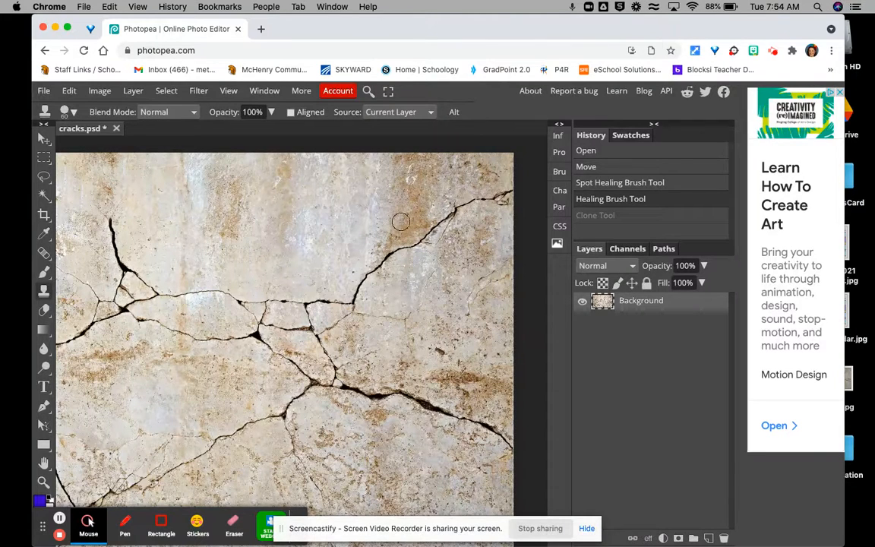
Clone nearby wall texture over the middle of the upper-right crack, resampling clean plaster beside it
click(388, 256)
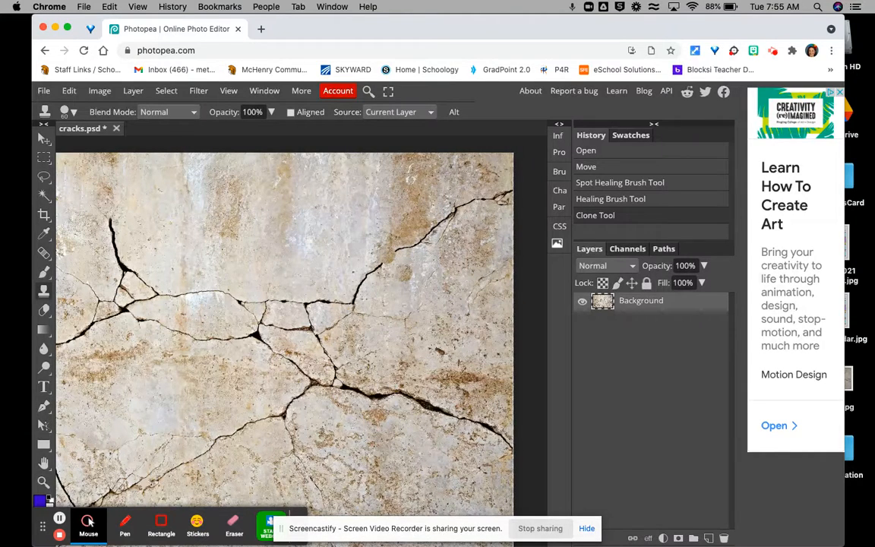
alt+click(396, 264)
click(390, 258)
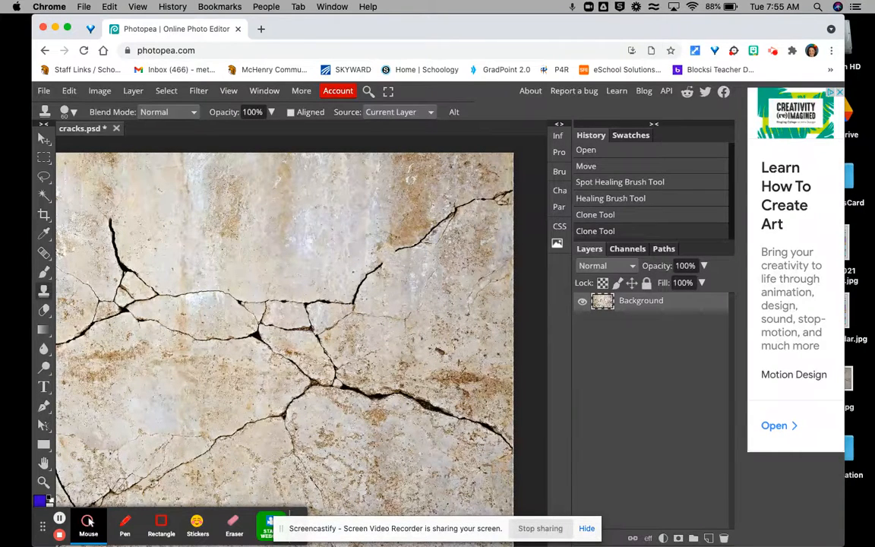
click(351, 222)
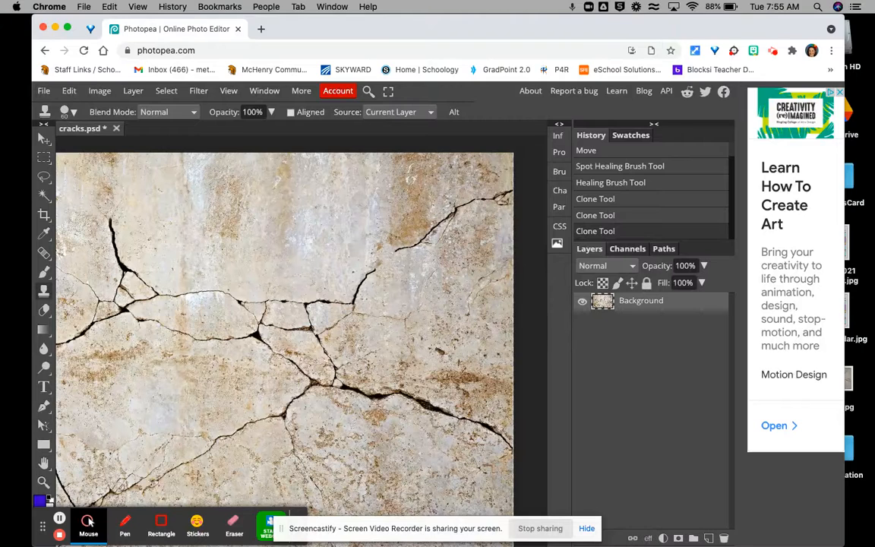
click(346, 234)
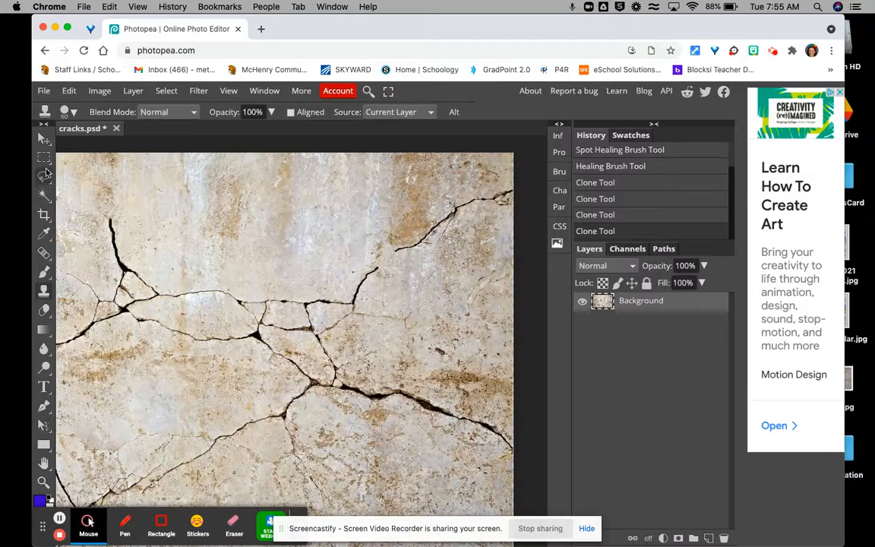
Blend the plaster just above the gap in the upper-right crack with the Spot Healing Brush
click(44, 252)
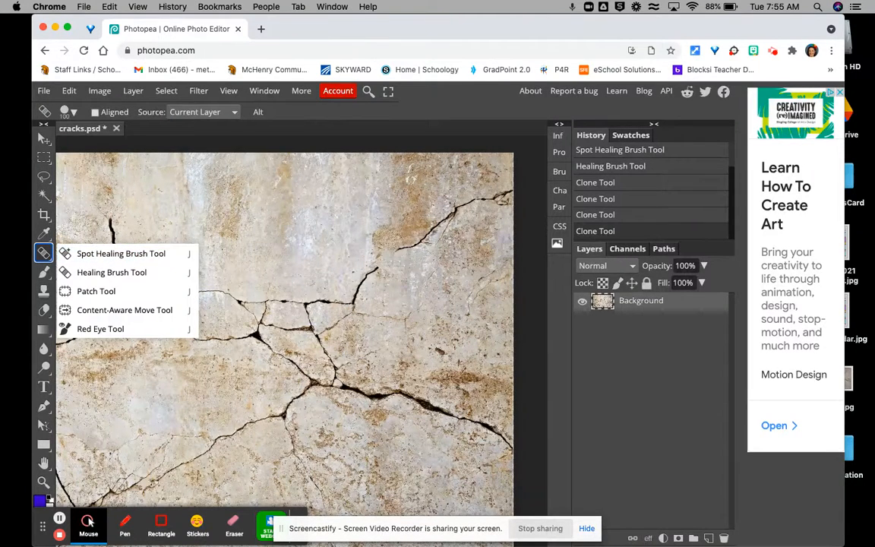
click(140, 253)
click(376, 248)
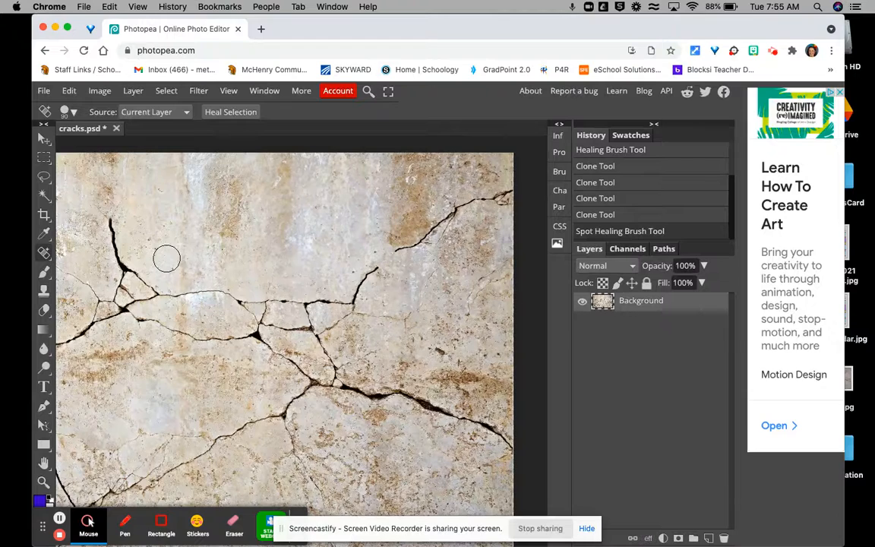
Patch the remaining dark crack stub in the upper left with clean wall just beside it using the Patch tool, and deselect
right_click(44, 255)
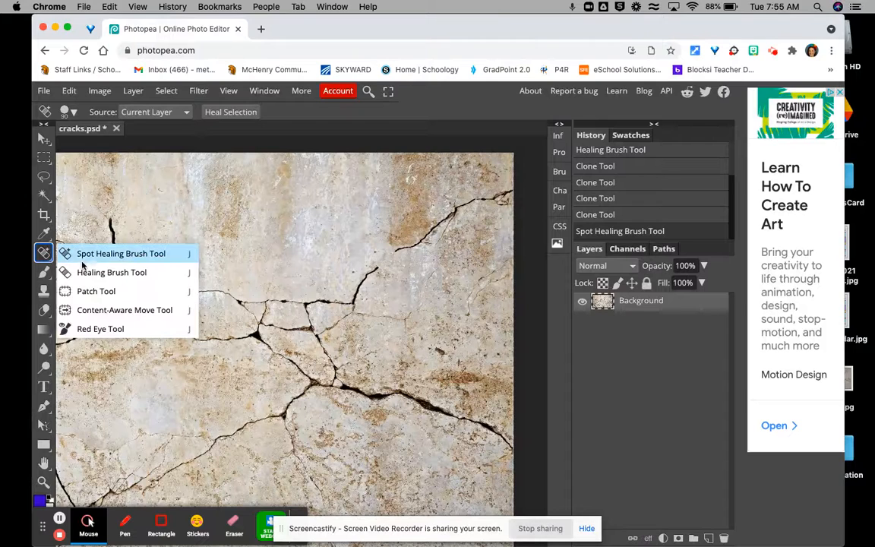
click(107, 291)
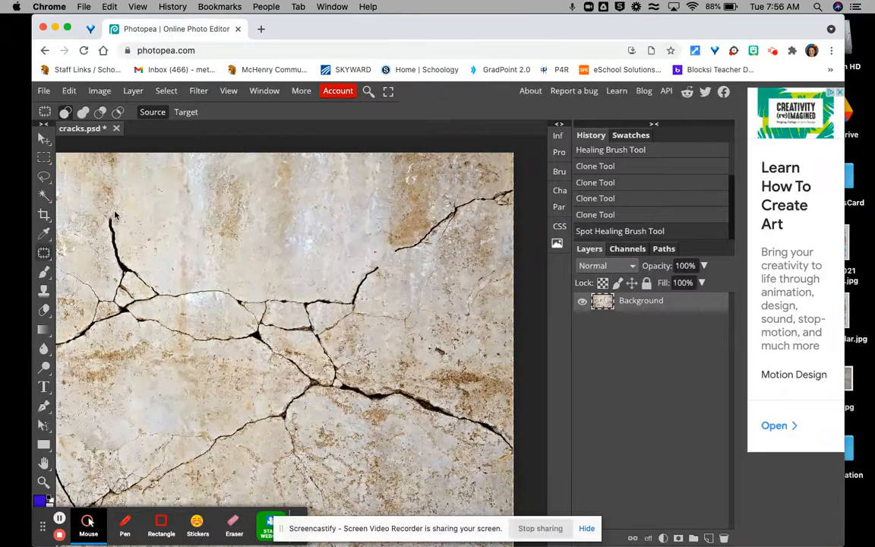
mouse_move(114, 214)
mouse_down()
mouse_move(95, 214)
mouse_move(92, 235)
mouse_move(97, 262)
mouse_move(123, 289)
mouse_move(137, 262)
mouse_move(106, 199)
mouse_up()
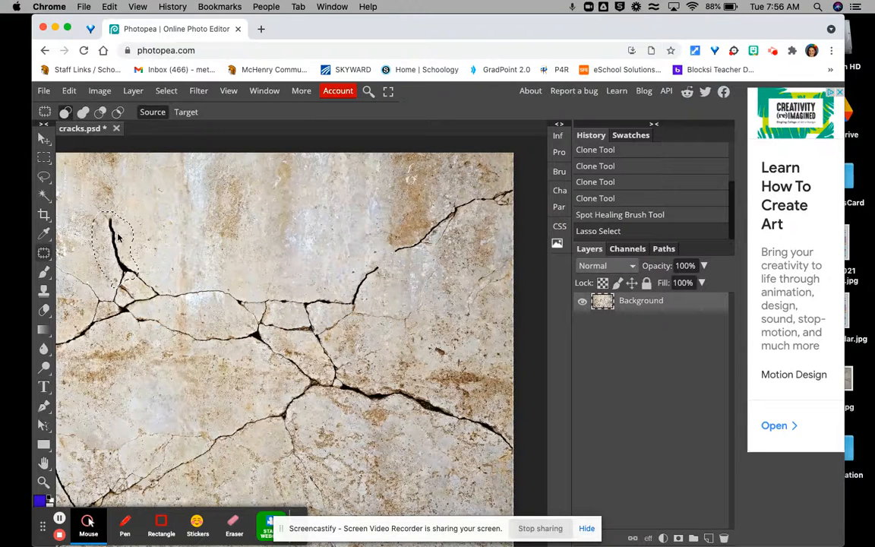
drag(118, 237, 144, 227)
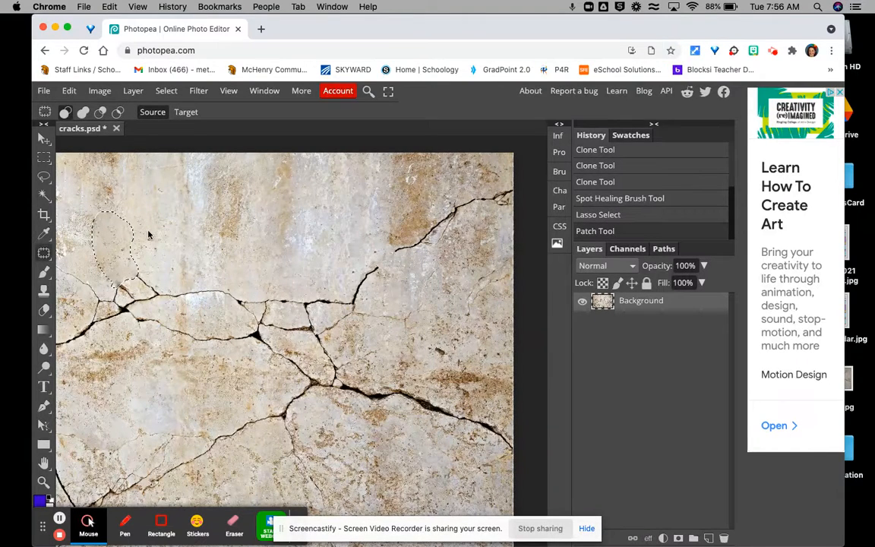
click(149, 235)
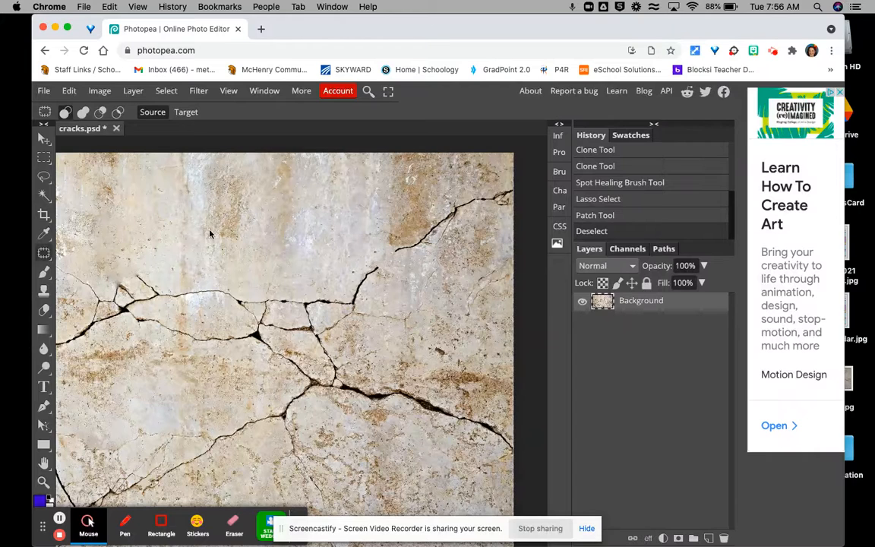